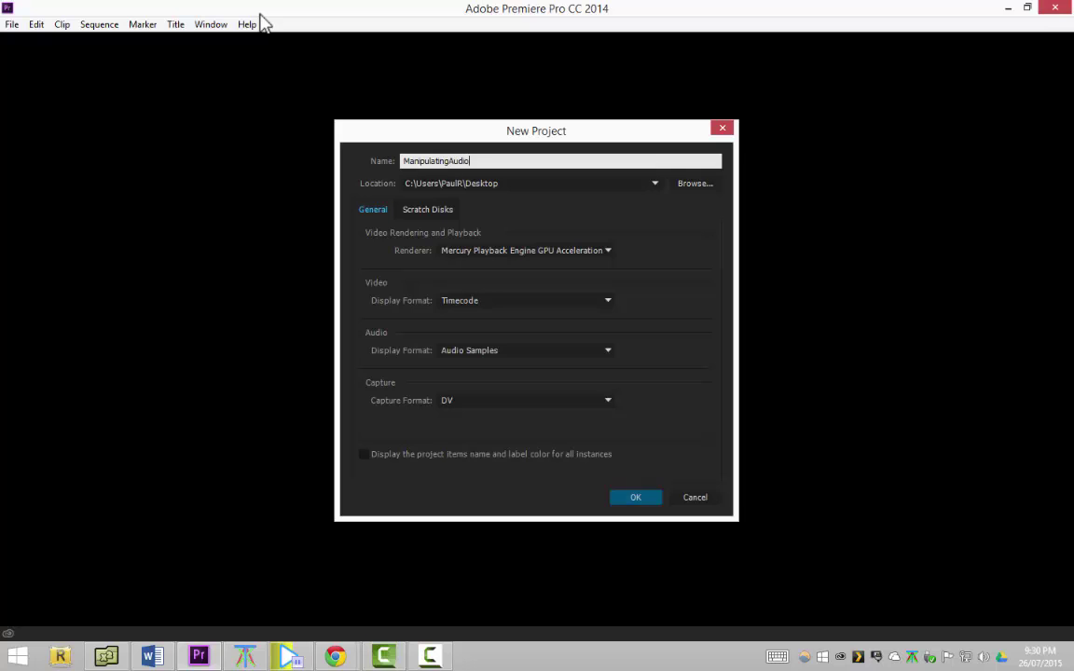
- Create the ManipulatingAudio project on the desktop and import HappyMusic.mp3 from the Audio folder
{"action": "left_click", "coordinate": [650, 500]}
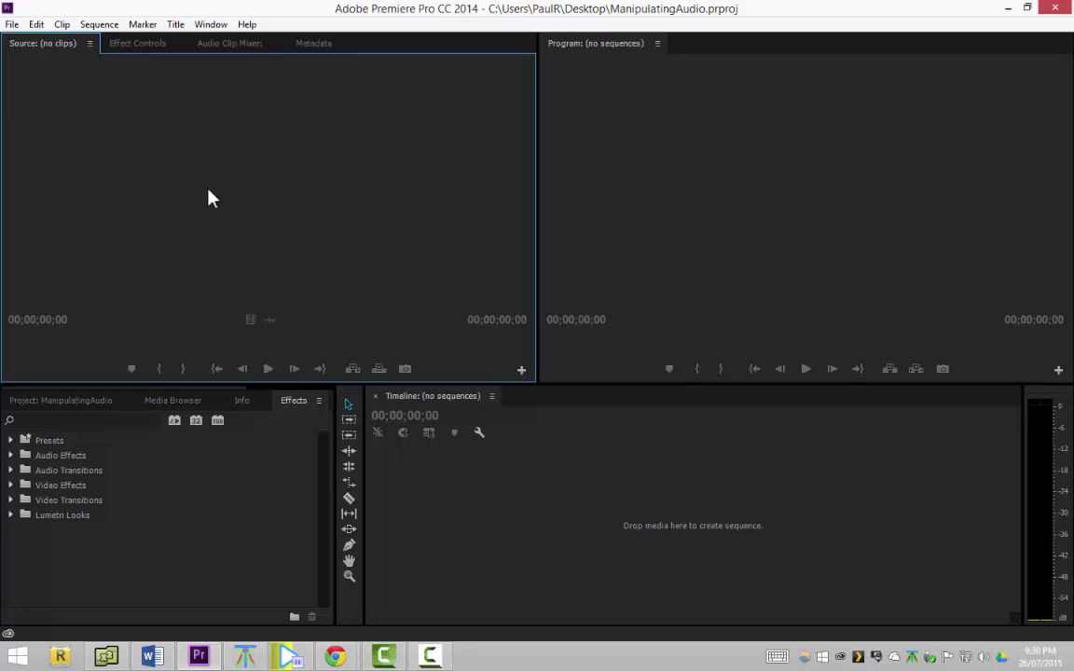
{"action": "key", "text": "shift+1"}
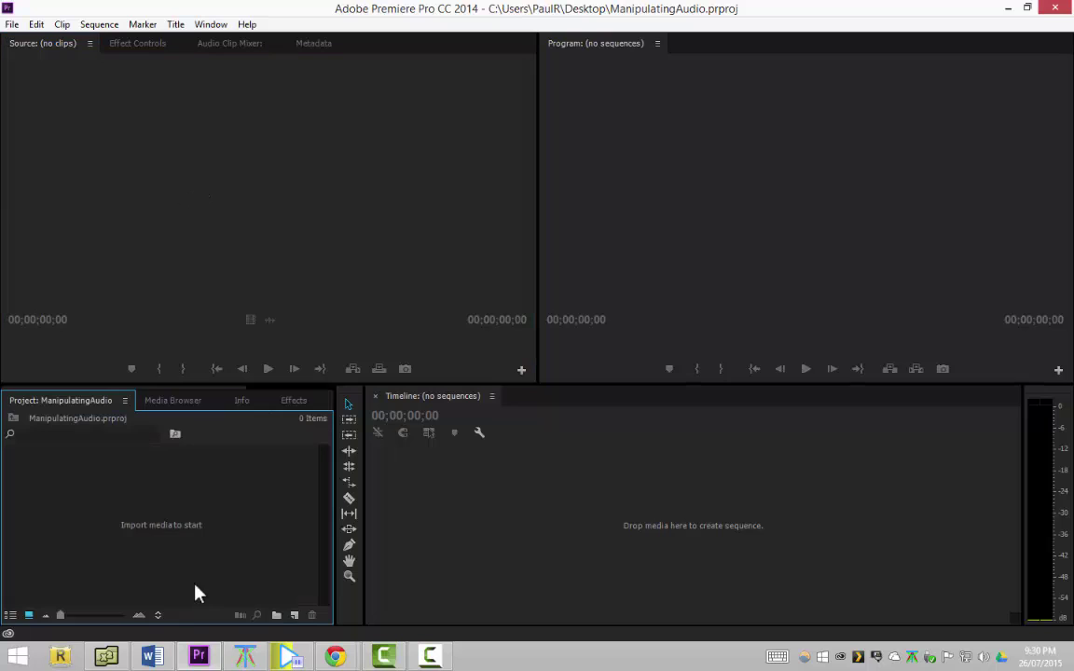
{"action": "double_click", "coordinate": [227, 542]}
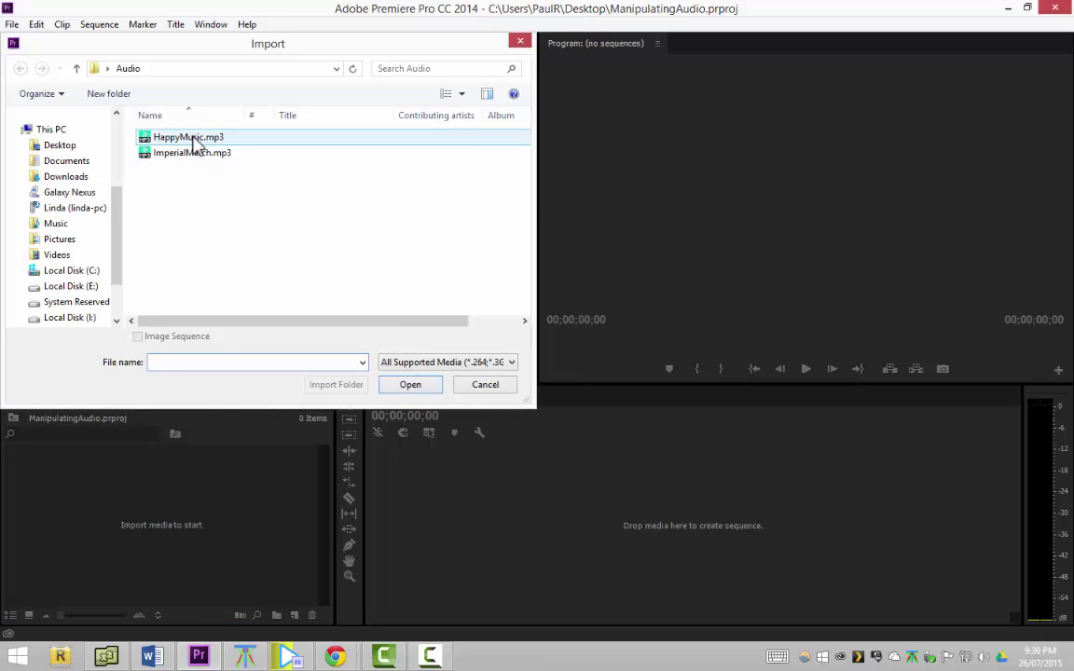
{"action": "left_click", "coordinate": [196, 140]}
{"action": "left_click", "coordinate": [410, 384]}
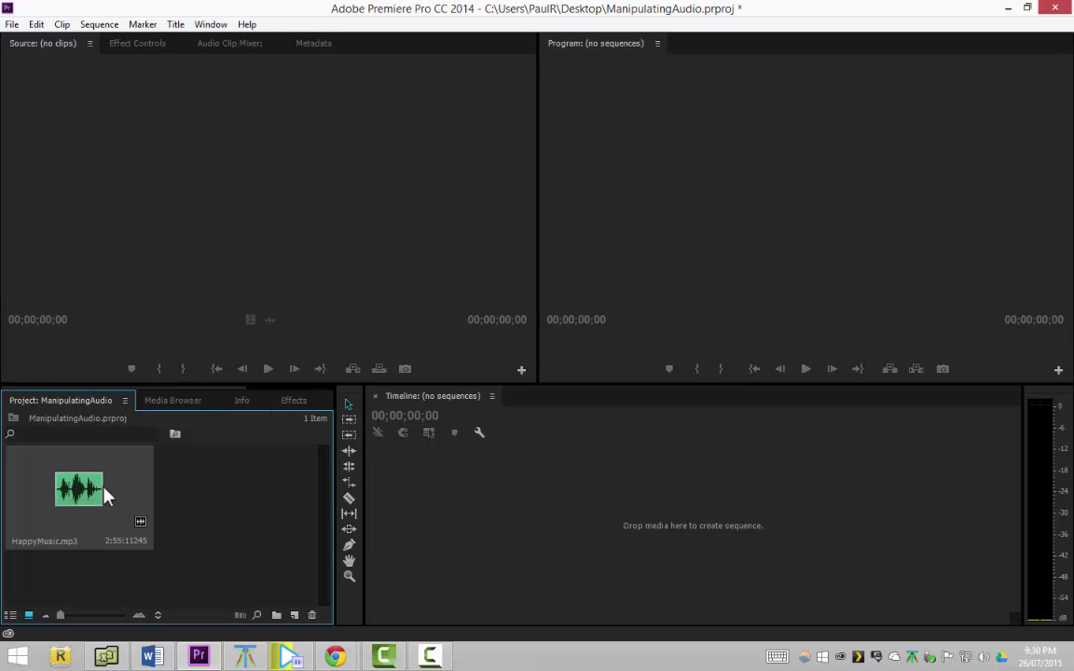
- Create a sequence from HappyMusic.mp3 and expand the Audio 1 track to show the clip's waveform
{"action": "left_click_drag", "start_coordinate": [166, 492], "coordinate": [401, 504]}
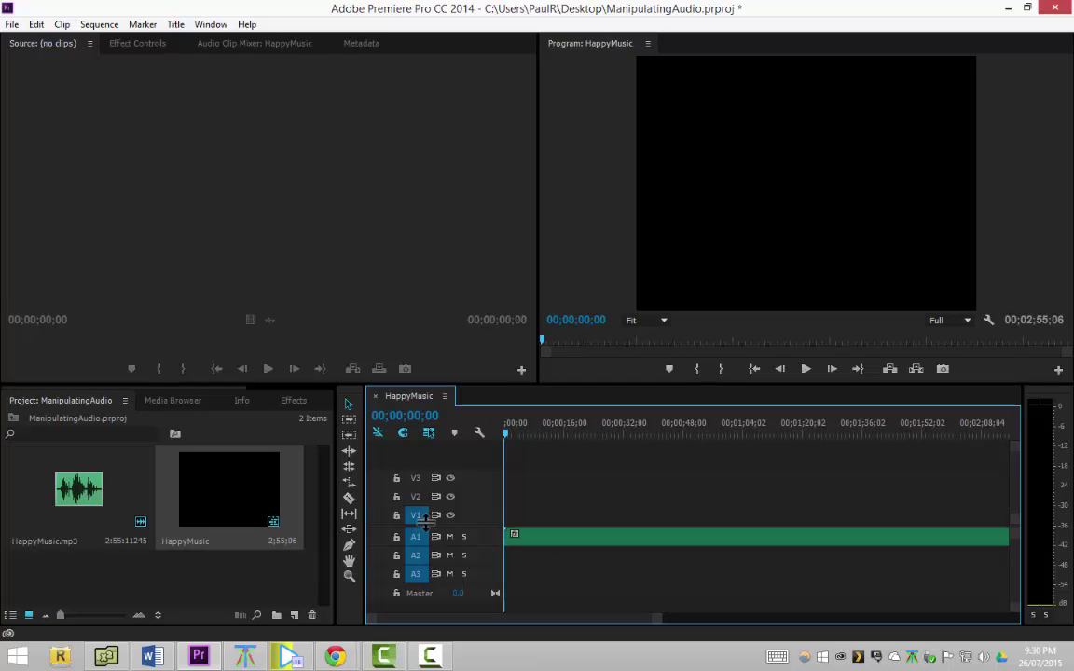
{"action": "scroll", "coordinate": [424, 503], "scroll_direction": "down", "scroll_amount": 2}
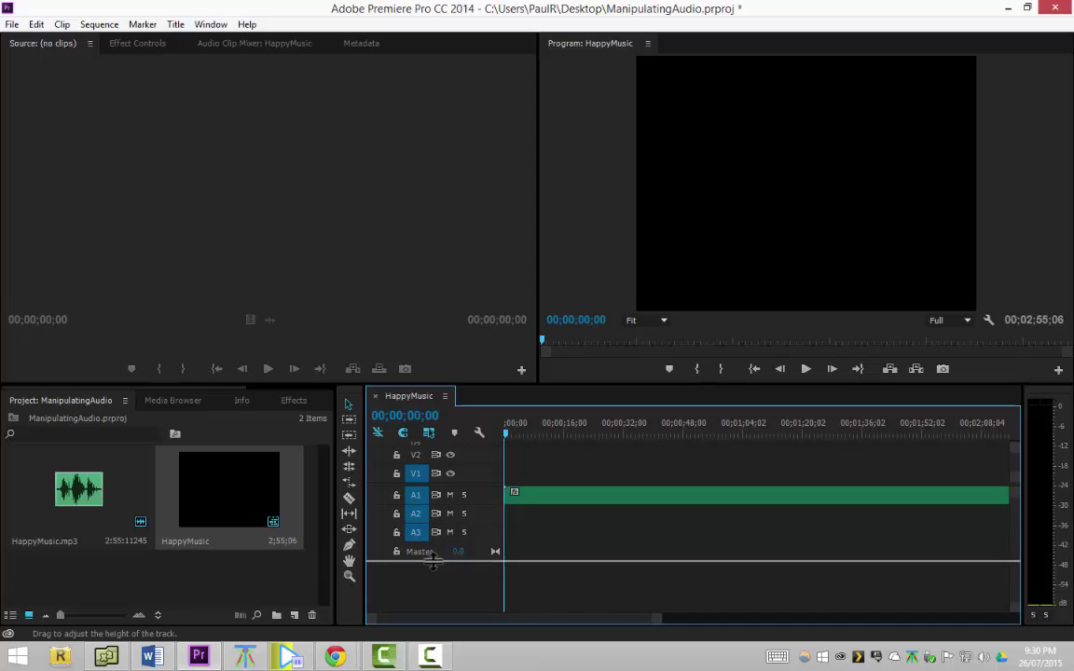
{"action": "double_click", "coordinate": [390, 507]}
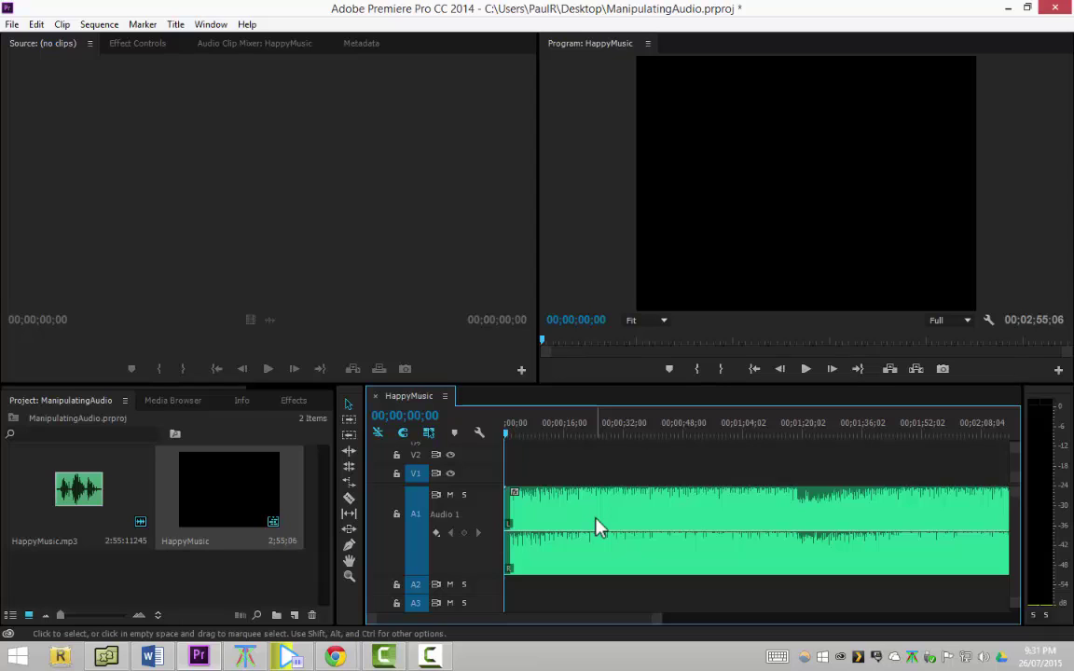
{"action": "left_click_drag", "start_coordinate": [590, 527], "coordinate": [624, 531]}
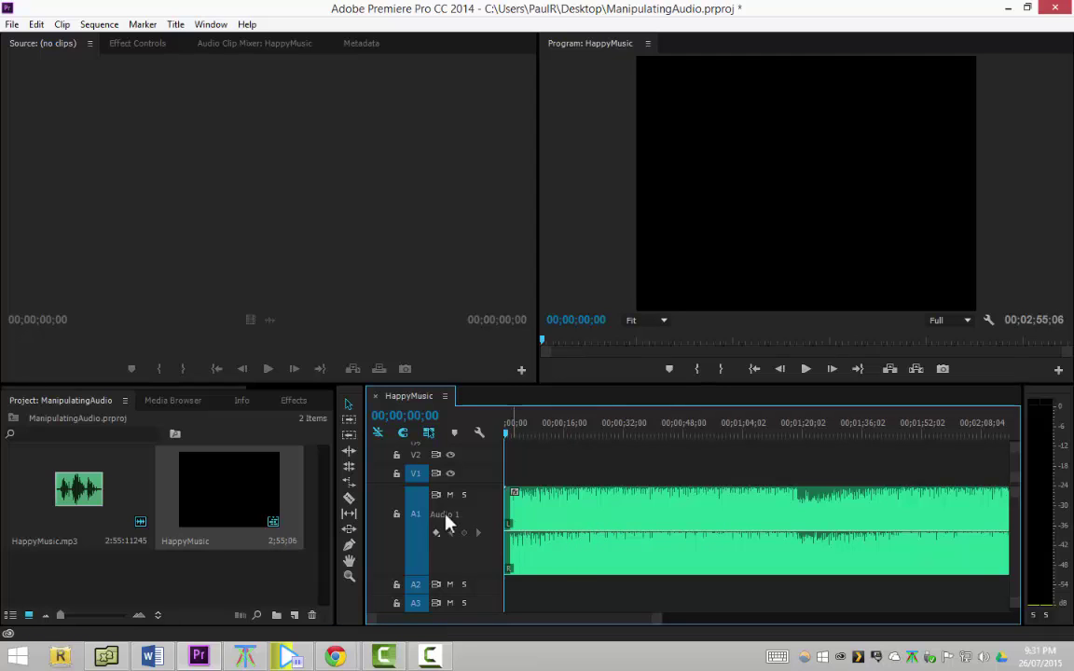
- Add volume keyframes to the HappyMusic clip at about 13 and 37 seconds, lowering the second one for a gradual fade
{"action": "right_click", "coordinate": [516, 496]}
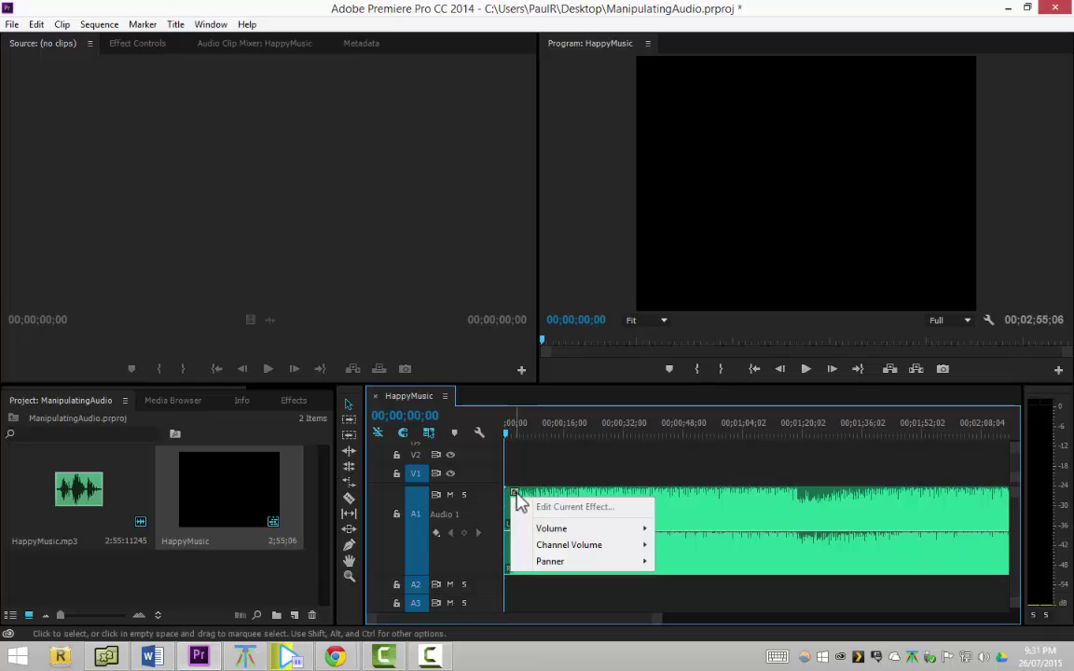
{"action": "left_click", "coordinate": [714, 511]}
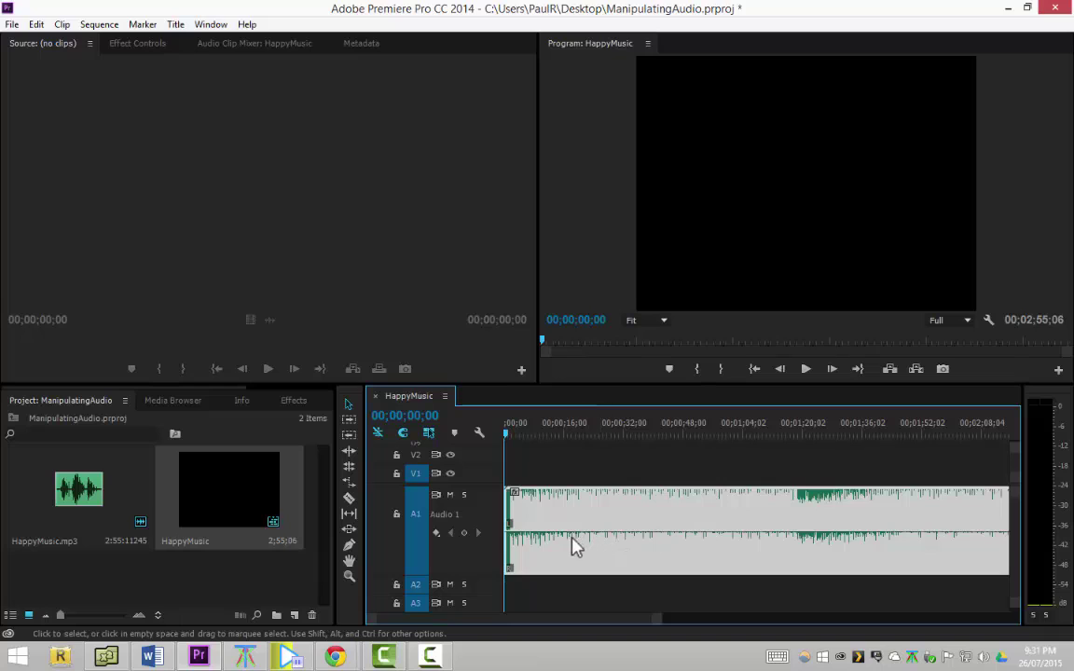
{"action": "key", "text": "ctrl"}
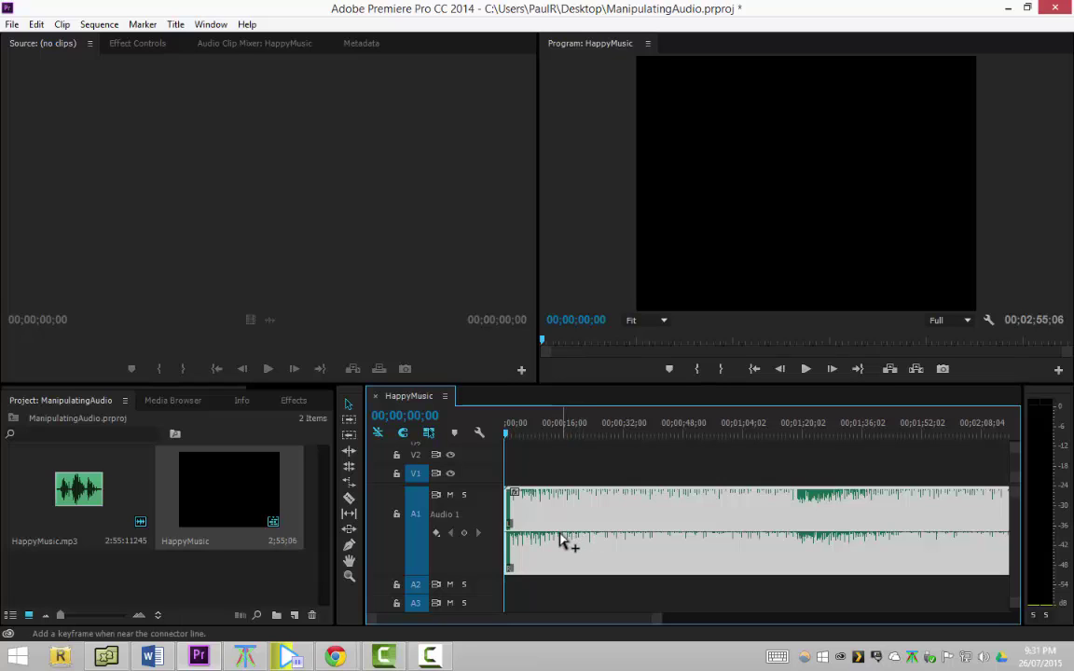
{"action": "left_click", "coordinate": [554, 533]}
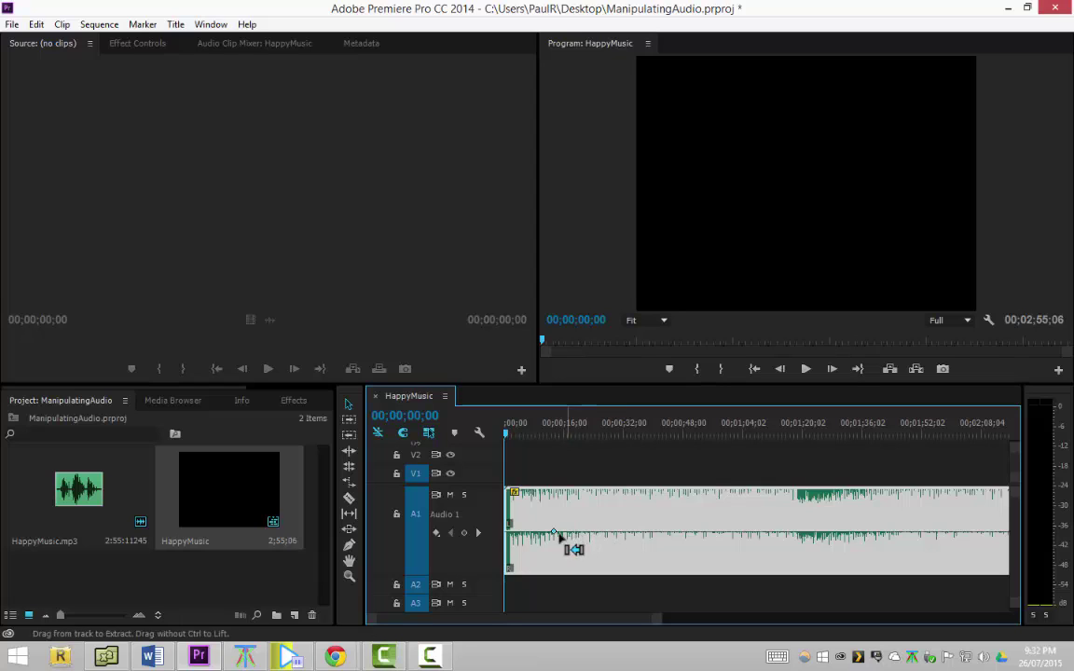
{"action": "left_click", "coordinate": [645, 533], "text": "ctrl"}
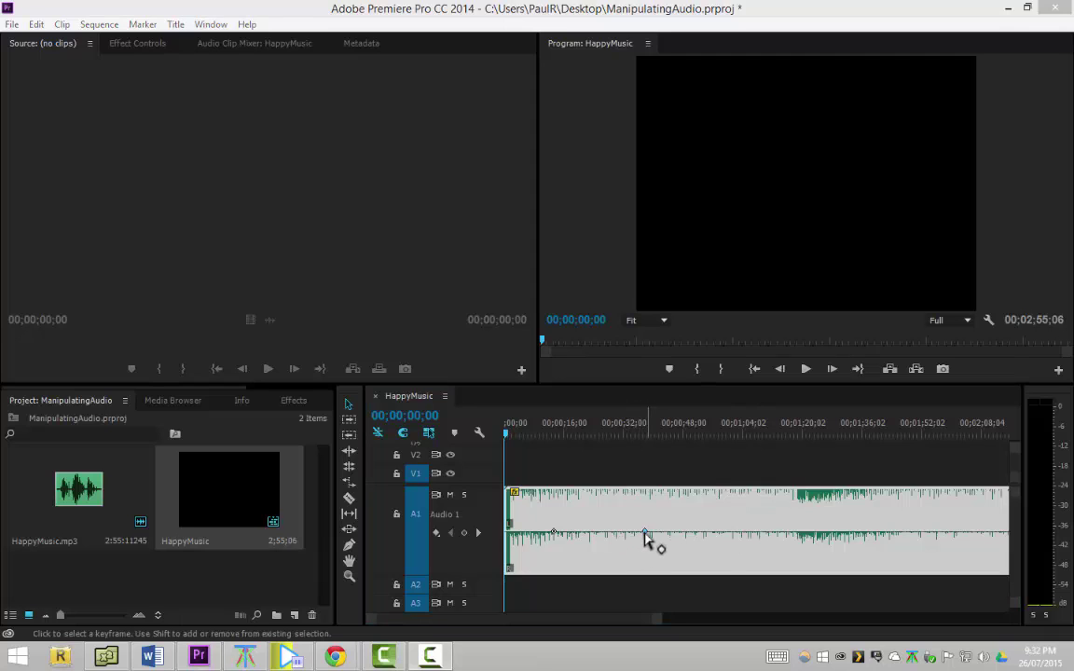
{"action": "left_click_drag", "start_coordinate": [644, 535], "coordinate": [641, 561]}
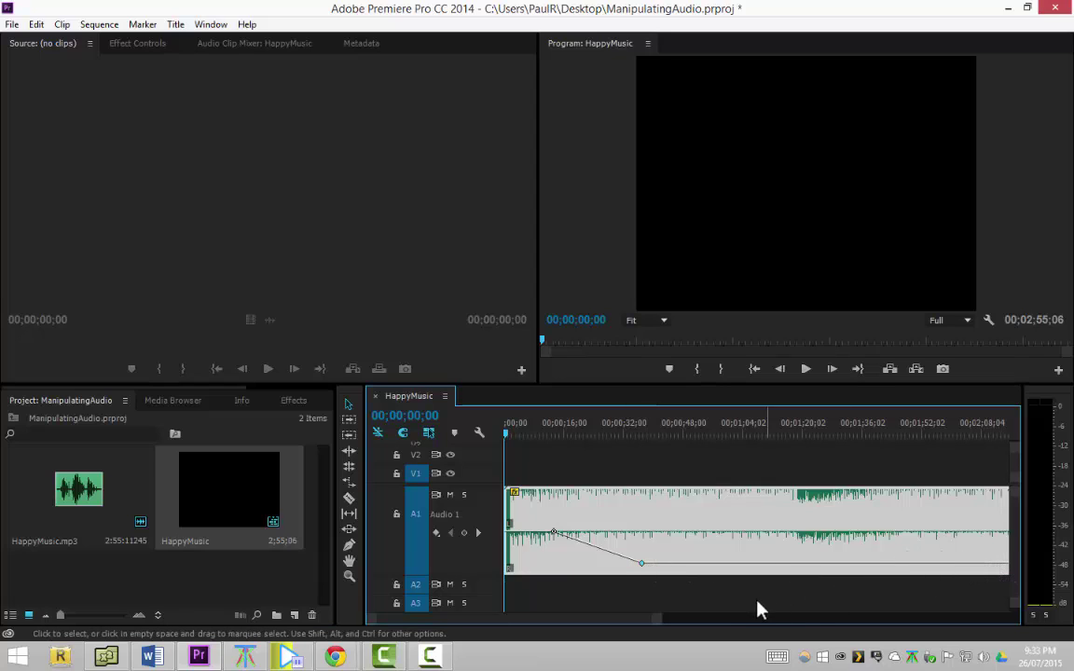
- Play the sequence from the start to about 36 seconds to hear the volume fade
{"action": "left_click", "coordinate": [806, 371]}
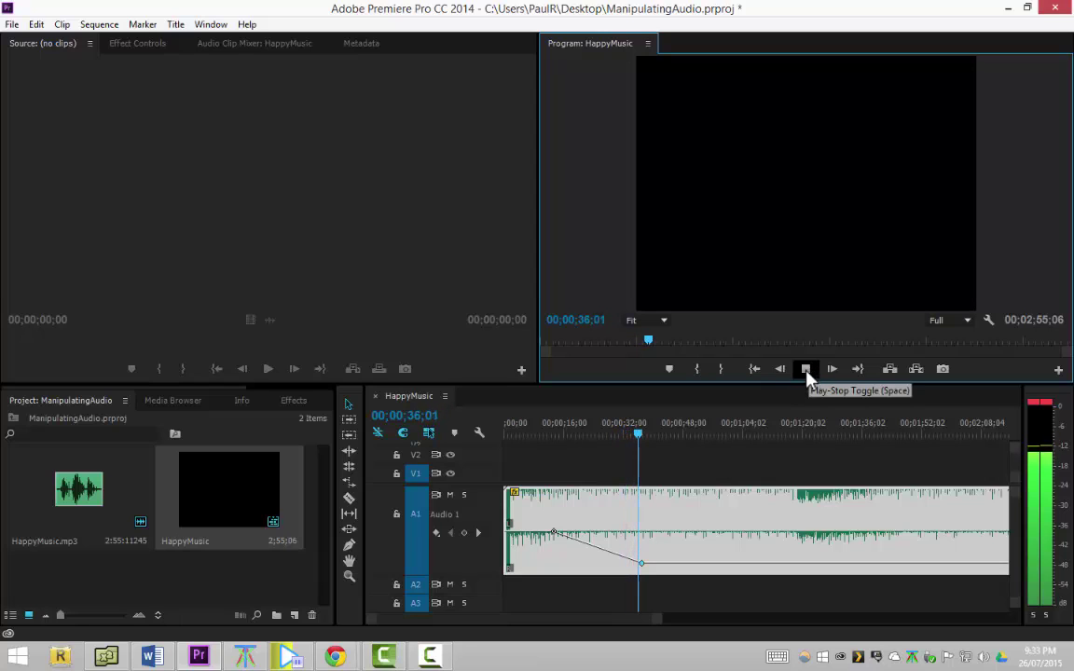
{"action": "left_click", "coordinate": [806, 370]}
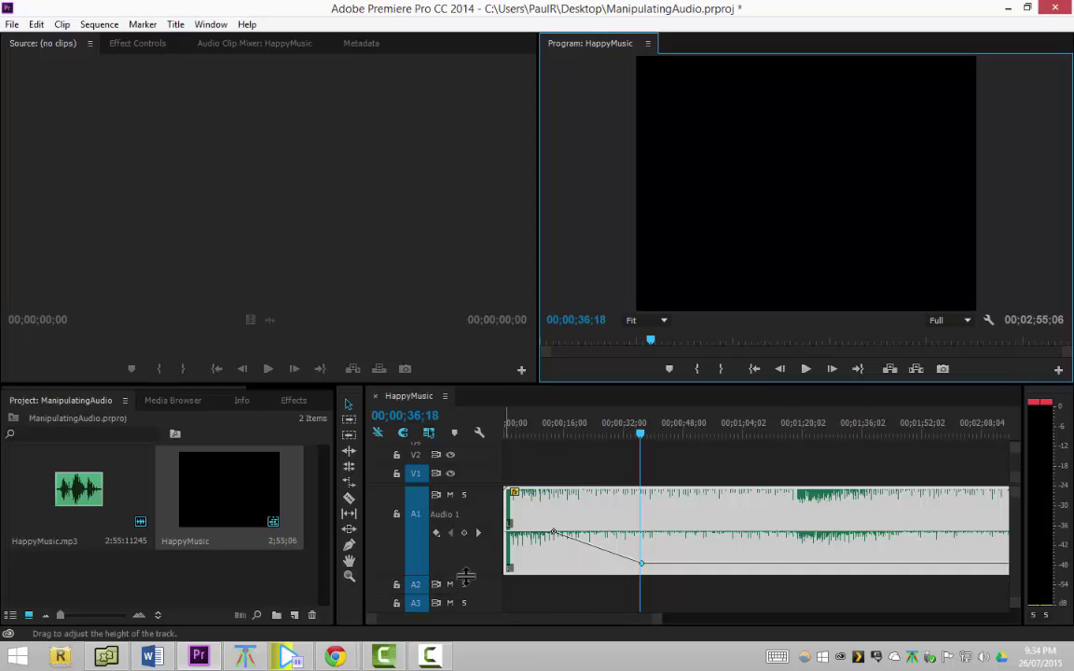
- Replace the keyframed clip on Audio 1 with a fresh copy of HappyMusic.mp3 and return the playhead to the sequence start
{"action": "mouse_move", "coordinate": [470, 576]}
{"action": "left_mouse_down"}
{"action": "mouse_move", "coordinate": [476, 510]}
{"action": "mouse_move", "coordinate": [472, 576]}
{"action": "left_mouse_up"}
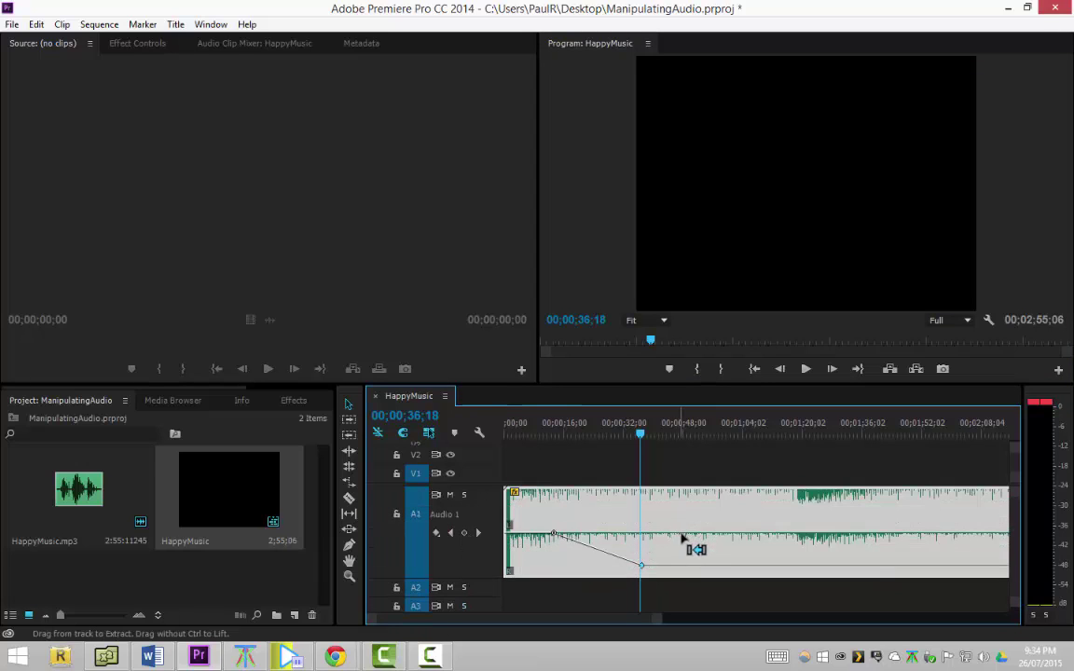
{"action": "left_click", "coordinate": [716, 575]}
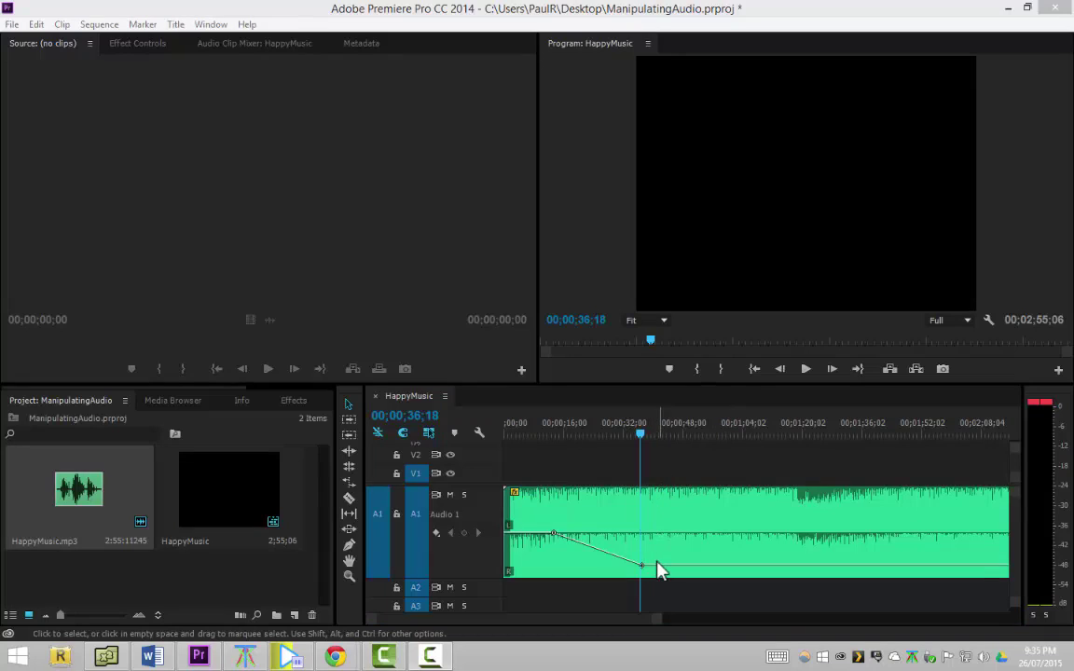
{"action": "left_click", "coordinate": [581, 520]}
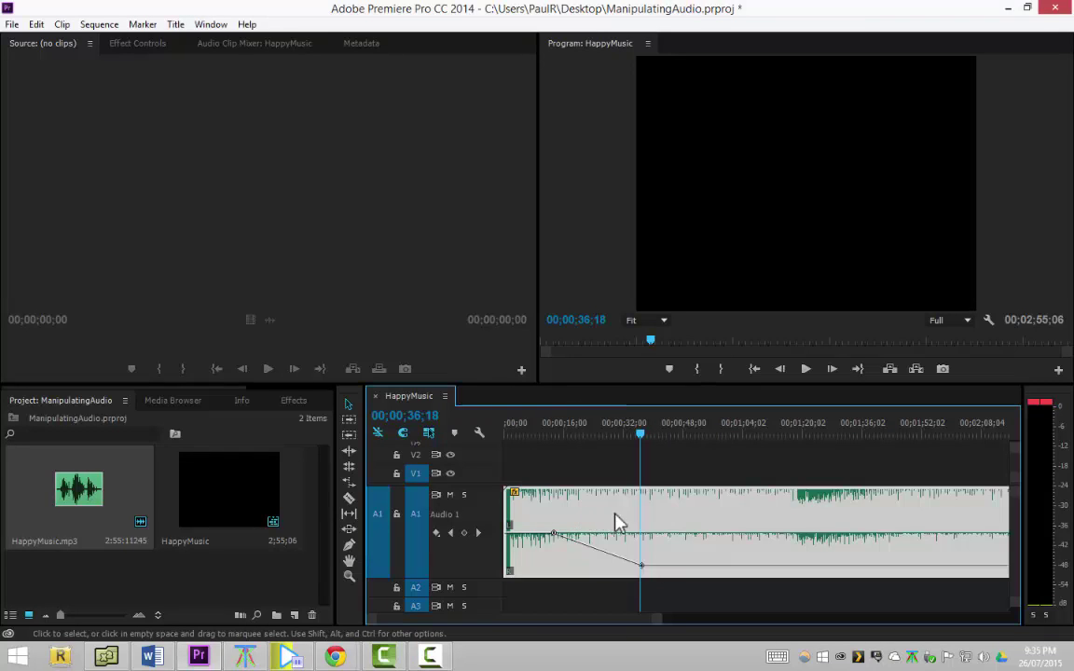
{"action": "key", "text": "Delete"}
{"action": "left_click_drag", "start_coordinate": [84, 498], "coordinate": [511, 528]}
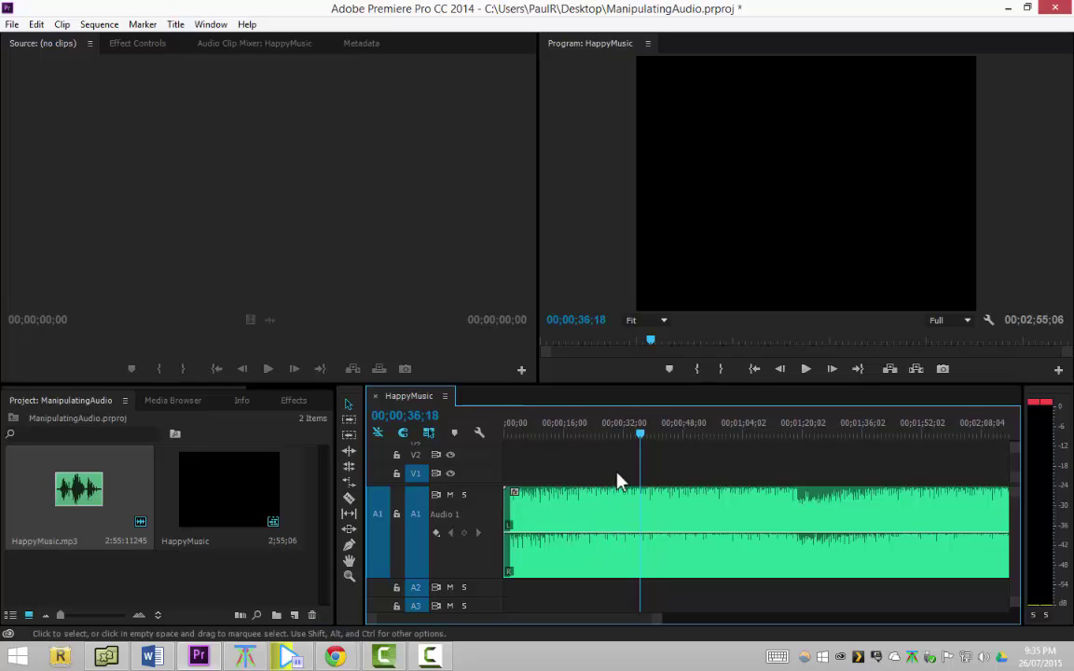
{"action": "left_click_drag", "start_coordinate": [640, 443], "coordinate": [632, 448]}
{"action": "key", "text": "Home"}
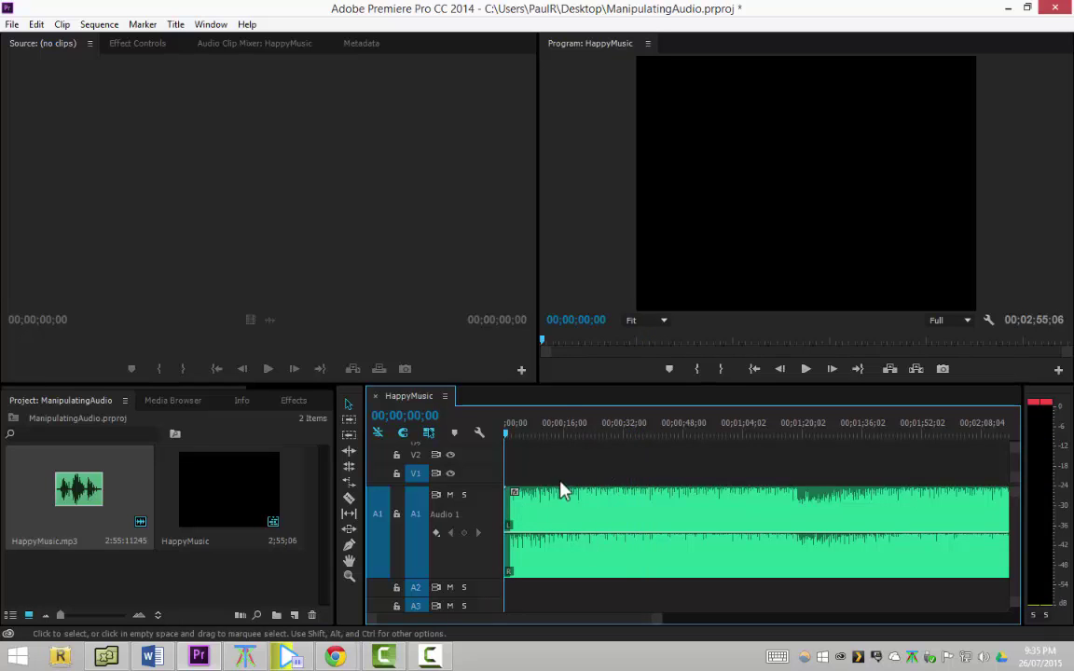
- Apply the Bass audio effect to the HappyMusic clip on Audio 1
{"action": "left_click", "coordinate": [294, 402]}
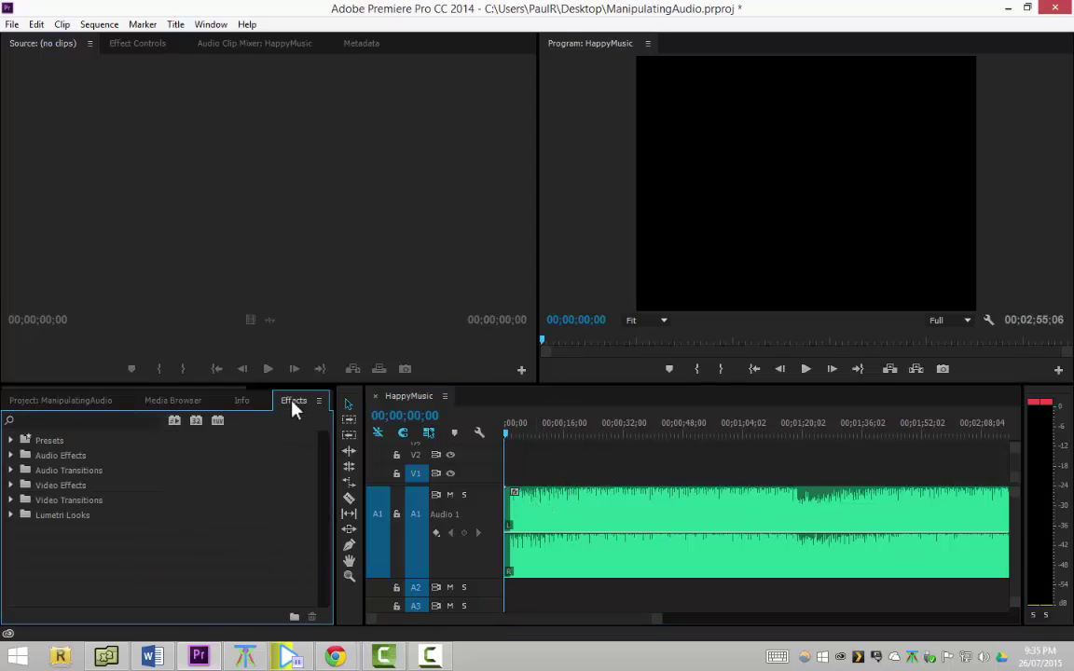
{"action": "left_click", "coordinate": [12, 455]}
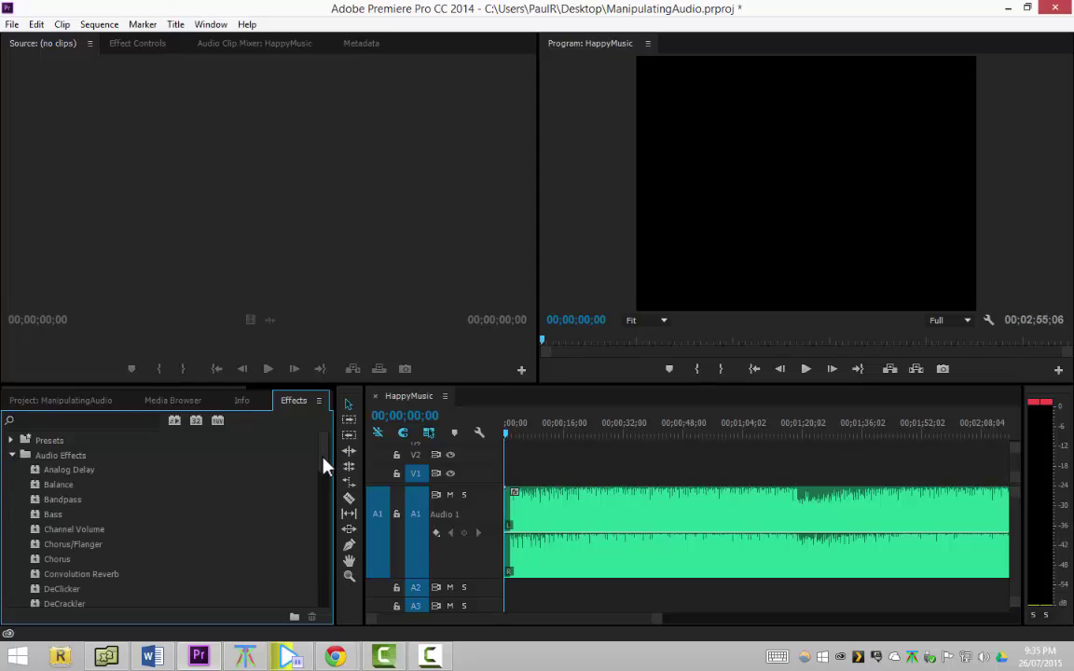
{"action": "mouse_move", "coordinate": [323, 461]}
{"action": "left_mouse_down"}
{"action": "mouse_move", "coordinate": [311, 590]}
{"action": "mouse_move", "coordinate": [314, 450]}
{"action": "left_mouse_up"}
{"action": "left_click_drag", "start_coordinate": [56, 513], "coordinate": [518, 531]}
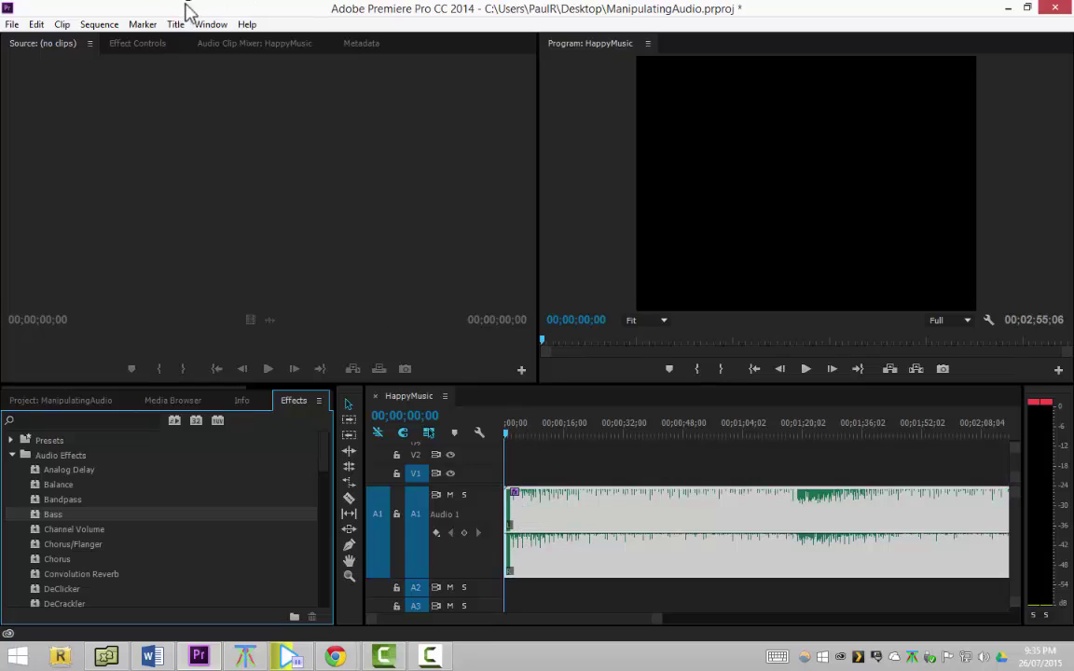
- Set the Bass effect's Boost to 24.0 dB and play the first eight seconds or so of the clip
{"action": "left_click", "coordinate": [138, 44]}
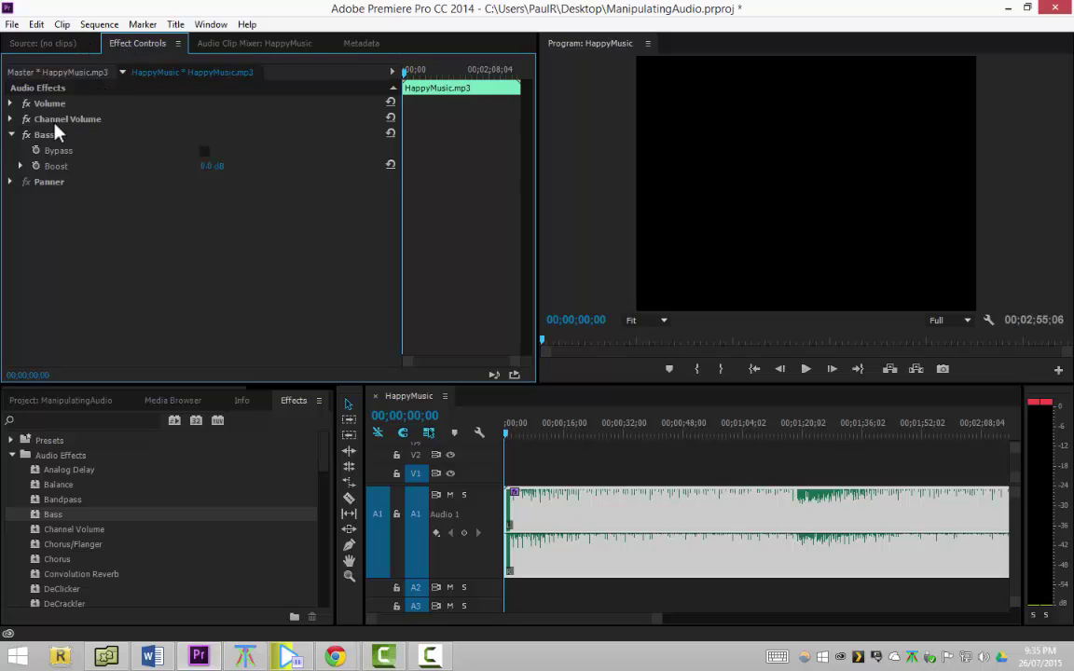
{"action": "left_click", "coordinate": [21, 166]}
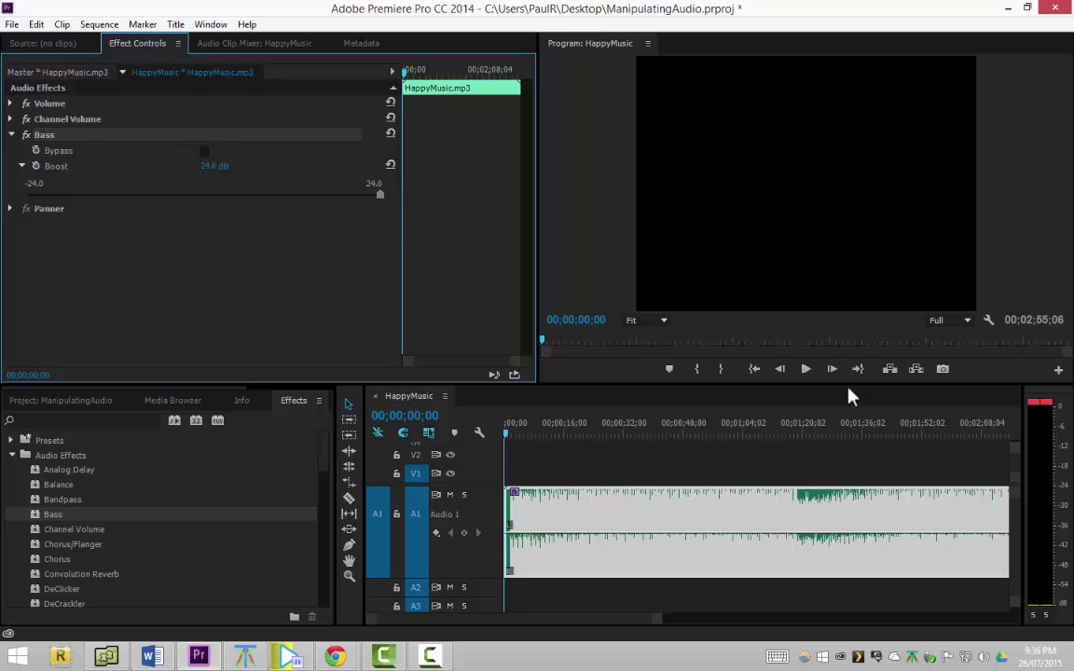
{"action": "left_click", "coordinate": [806, 369]}
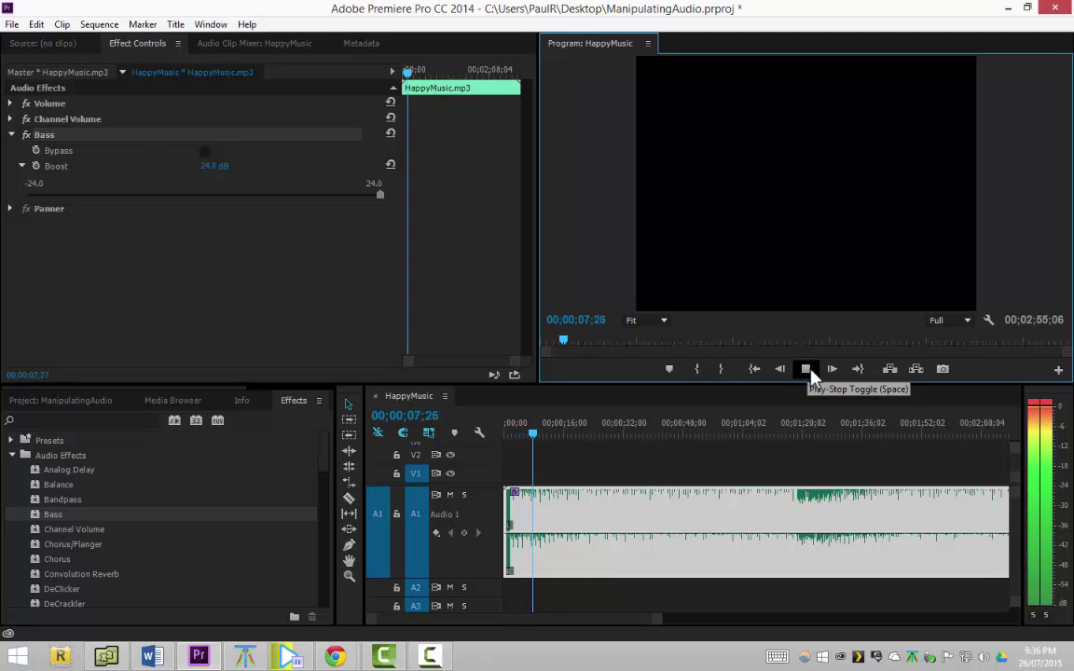
{"action": "left_click", "coordinate": [807, 371]}
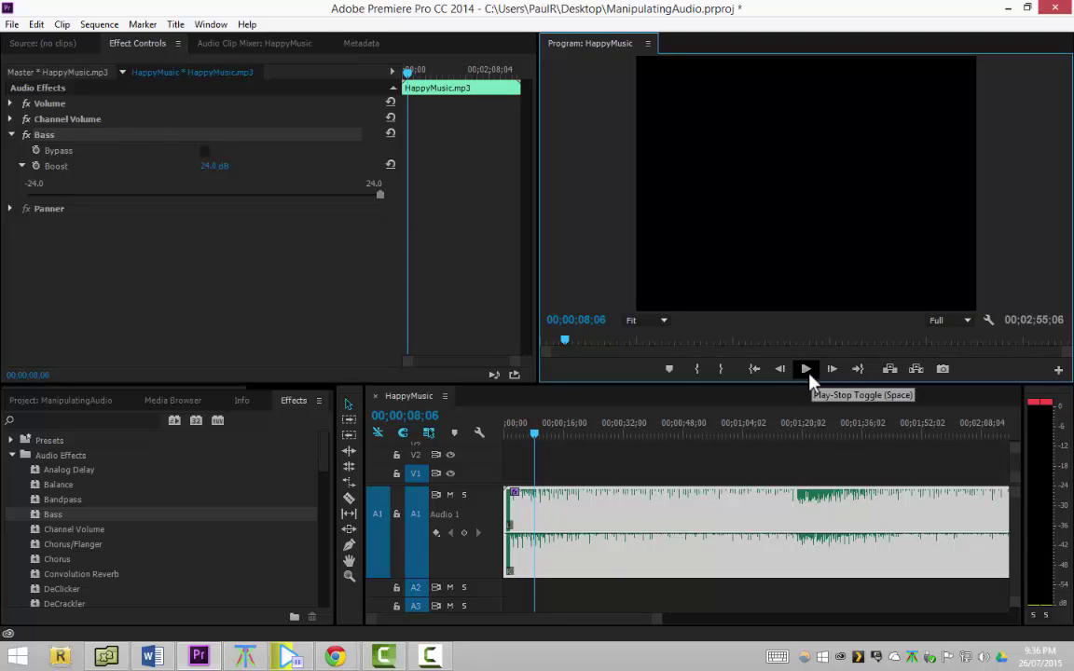